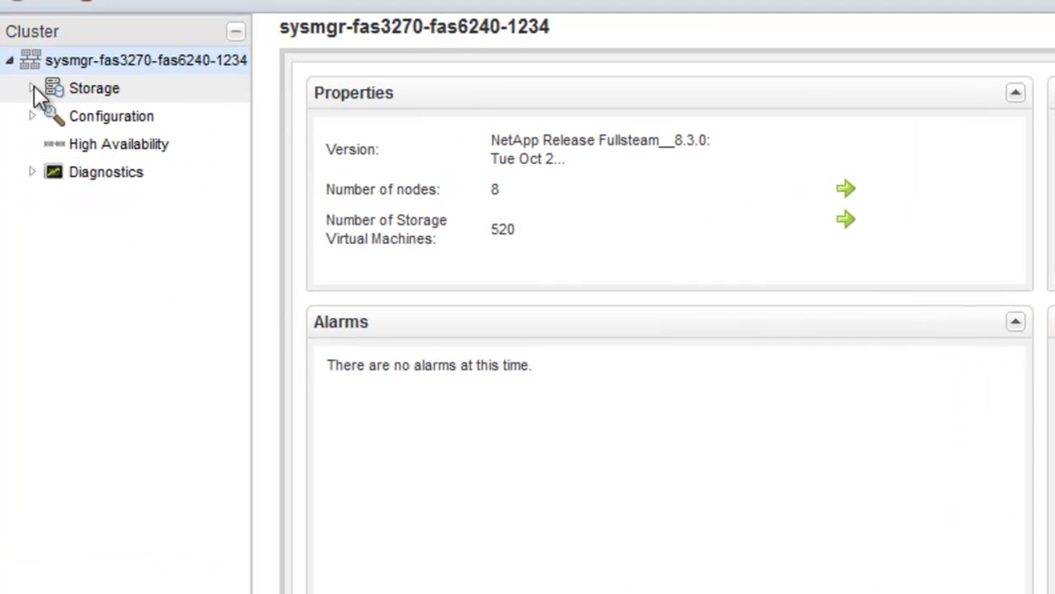
Open the Disks overview and read the HDD and SSD capacity bars, including the spare disk details
left_click(22, 155)
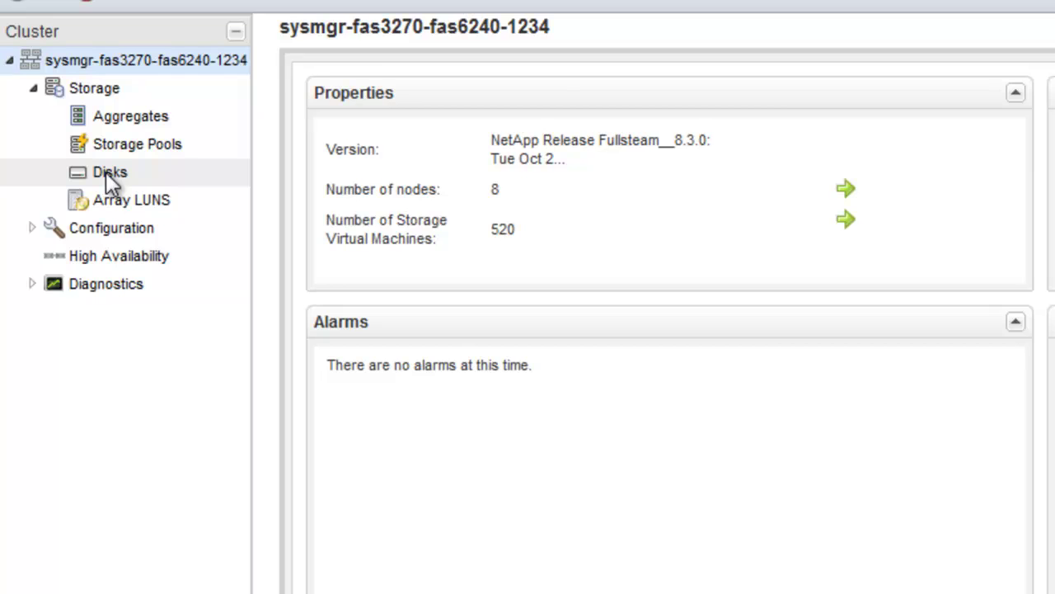
left_click(110, 175)
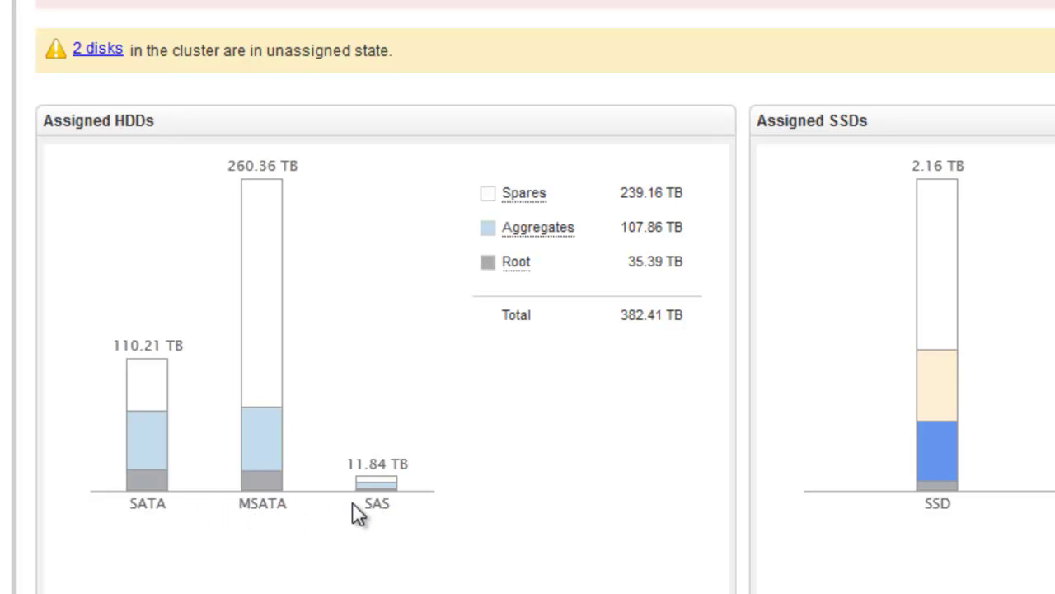
mouse_move(144, 478)
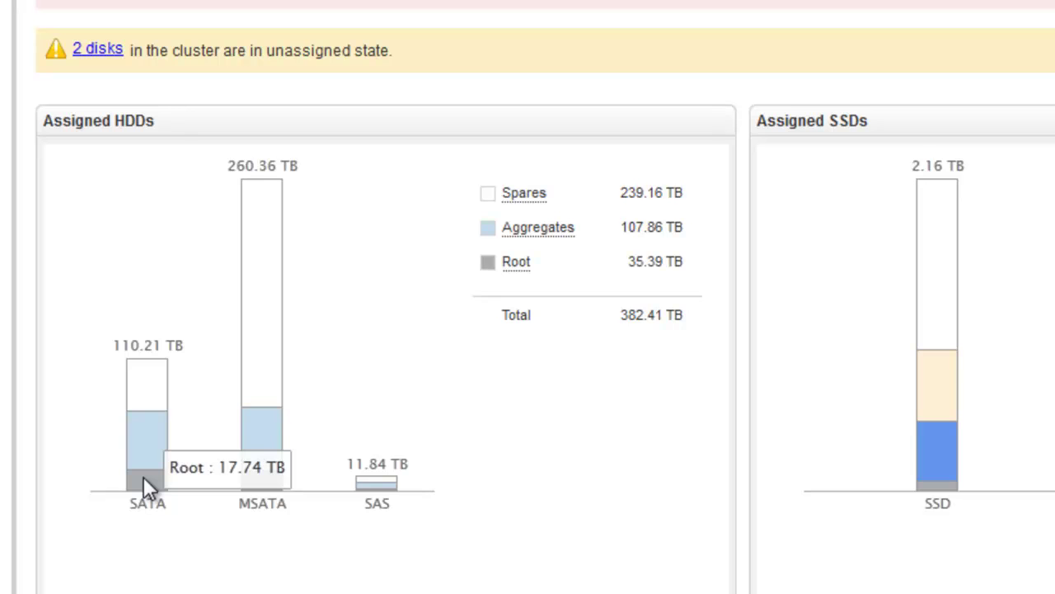
mouse_move(149, 456)
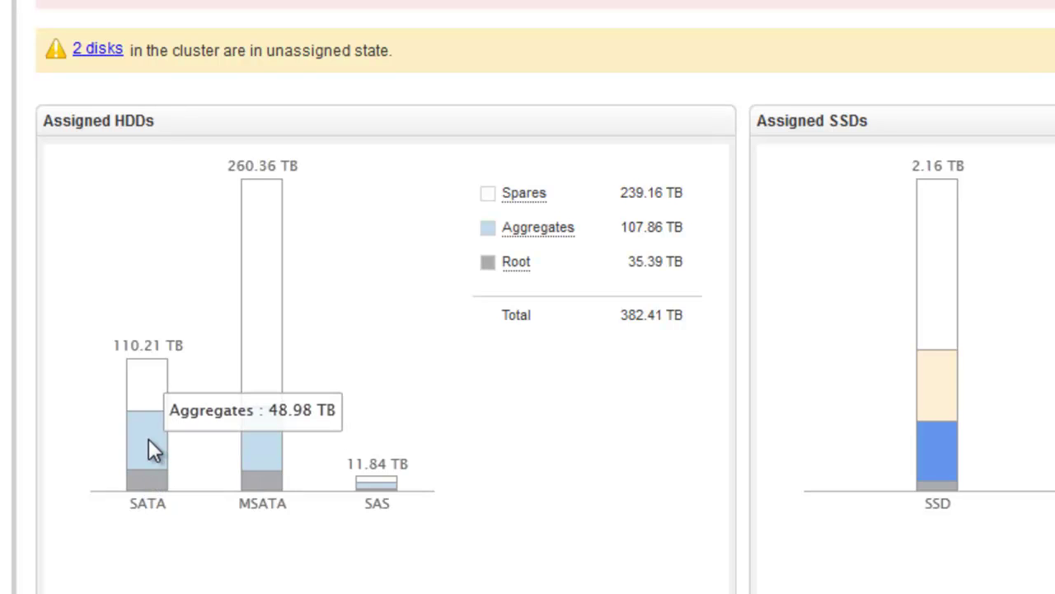
mouse_move(148, 408)
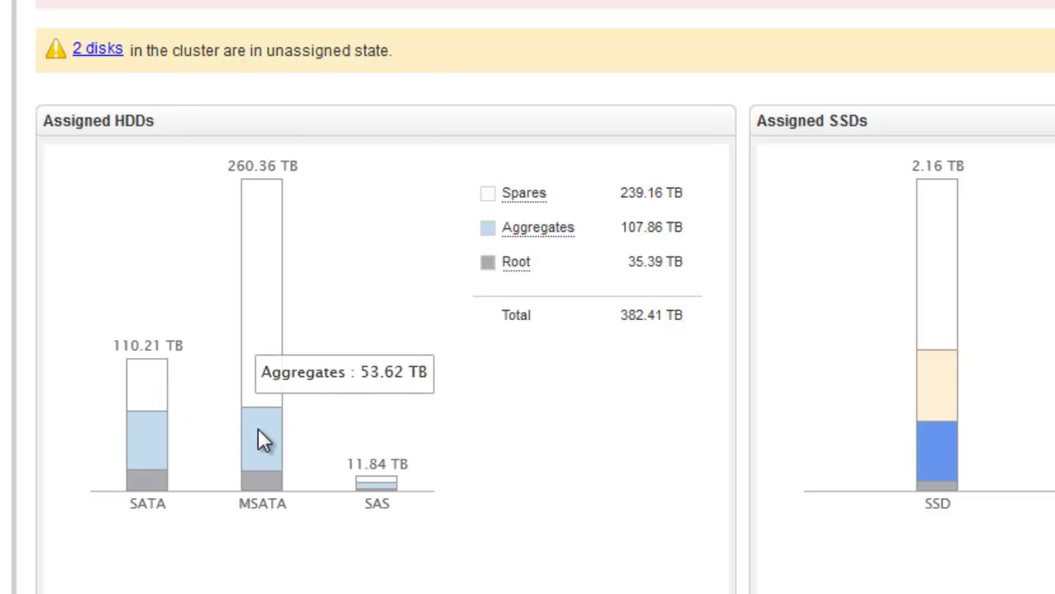
mouse_move(258, 388)
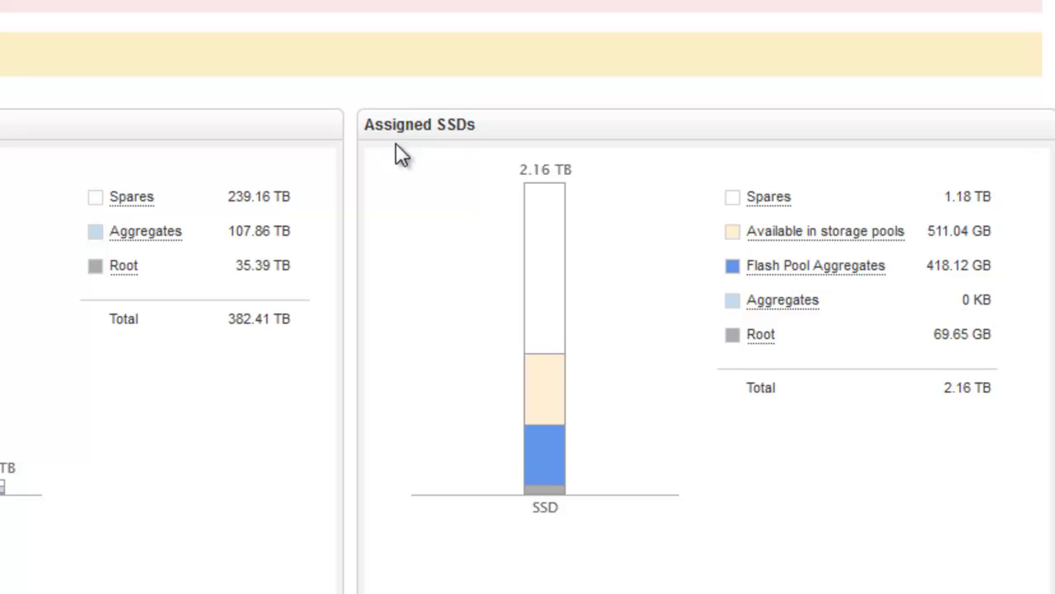
mouse_move(554, 488)
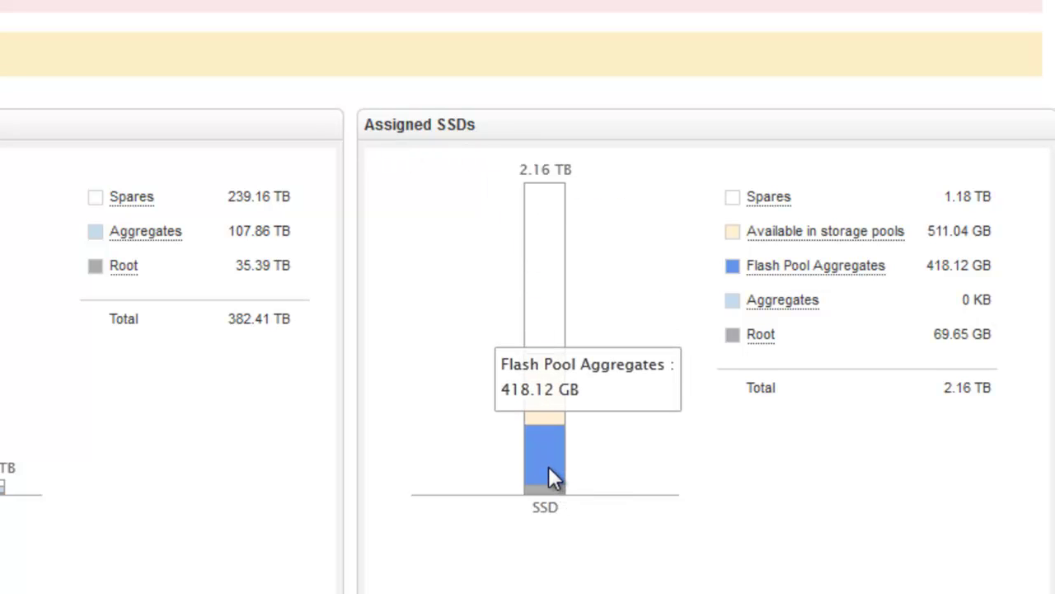
mouse_move(549, 425)
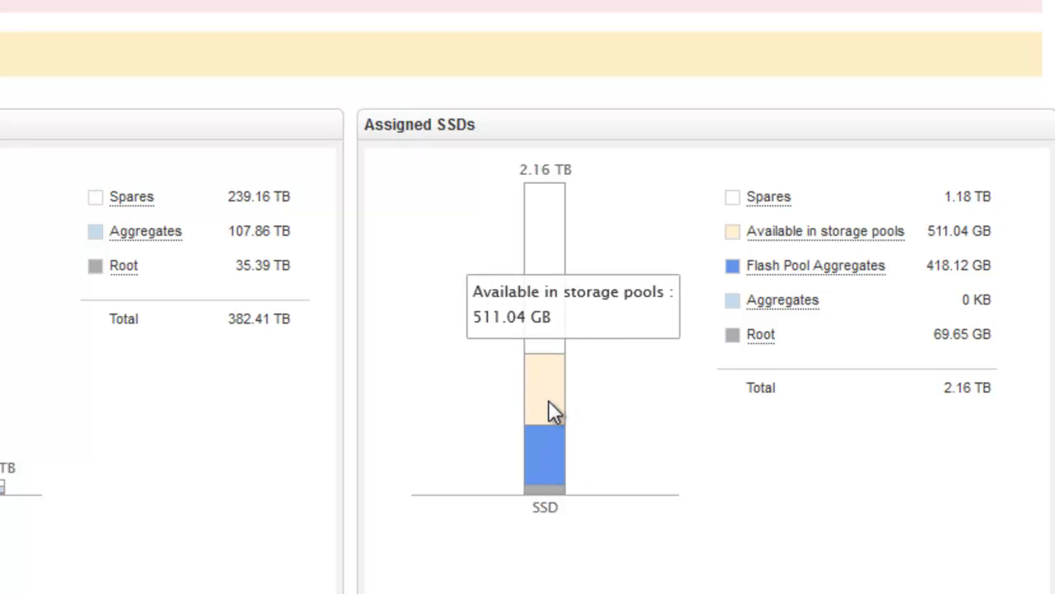
mouse_move(556, 324)
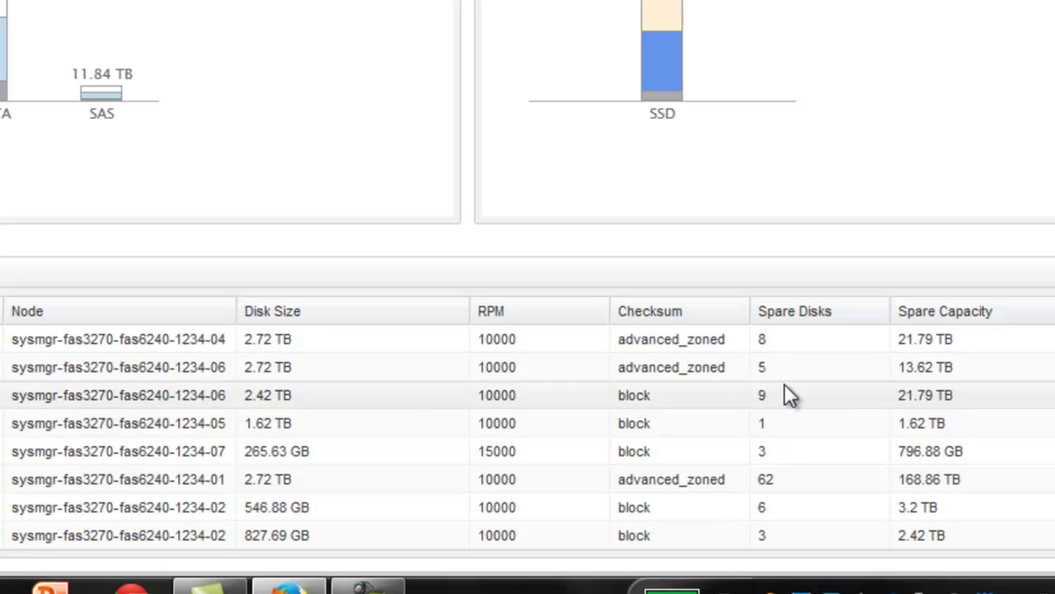
Sort the spare disks table by Spare Disks count, descending
left_click(793, 312)
left_click(796, 317)
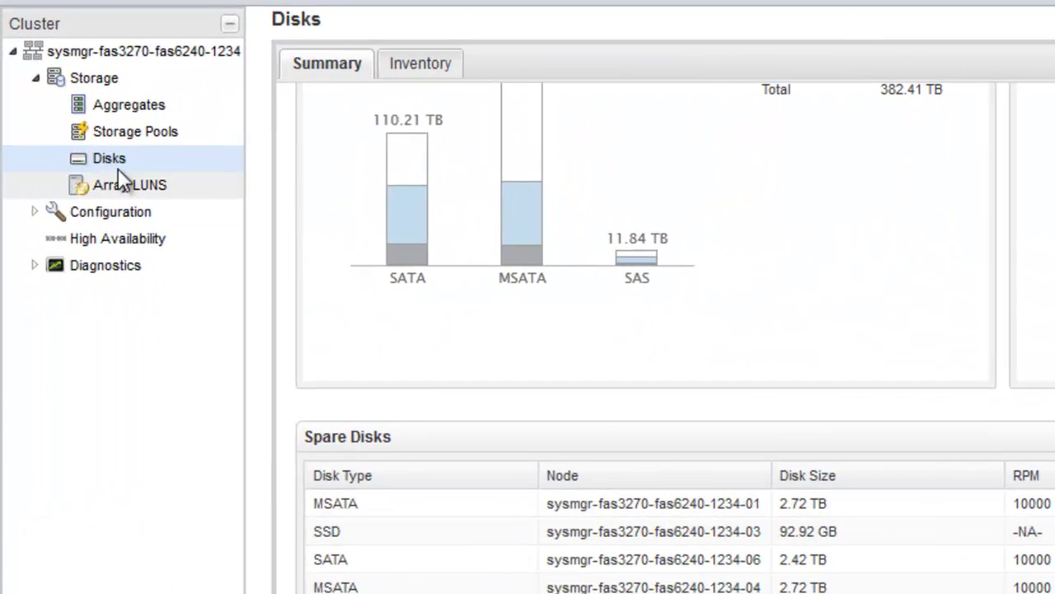
Create storage pool 'storagepool1' using four 92.92 GB SSDs
left_click(118, 137)
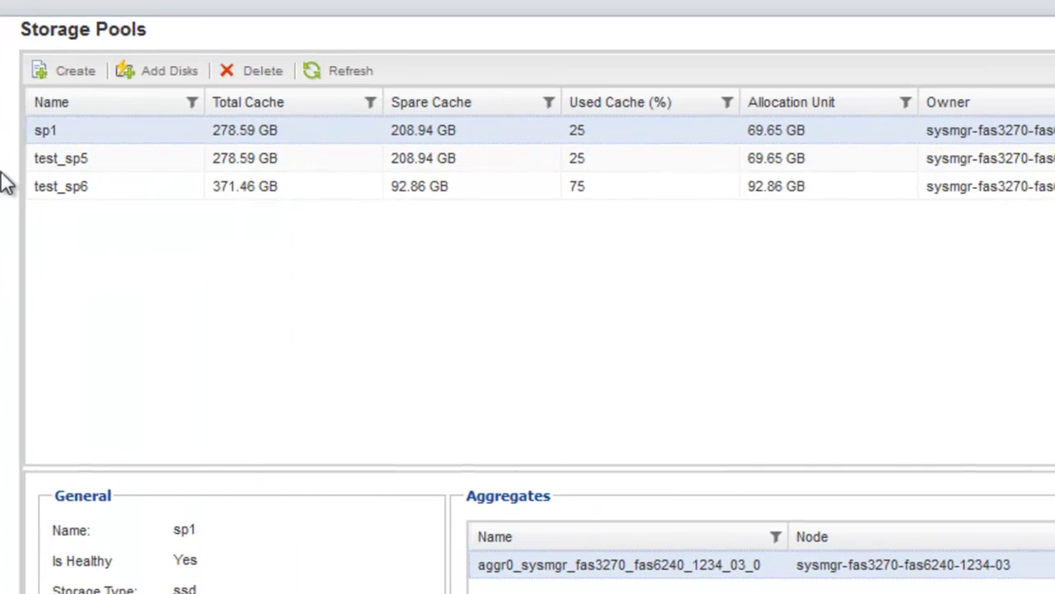
left_click(74, 72)
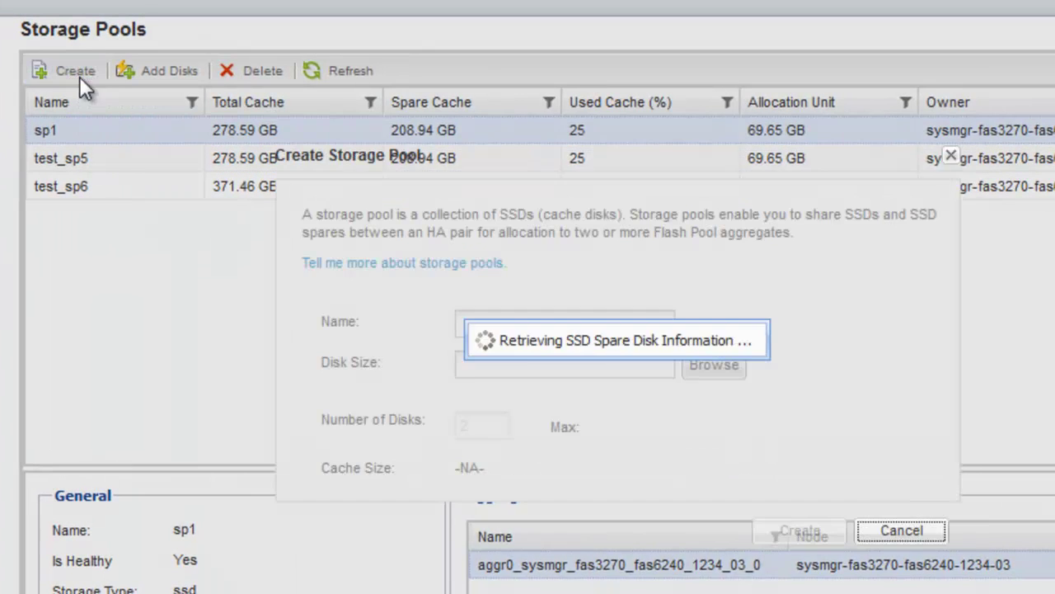
left_click(475, 315)
type("storagepool1")
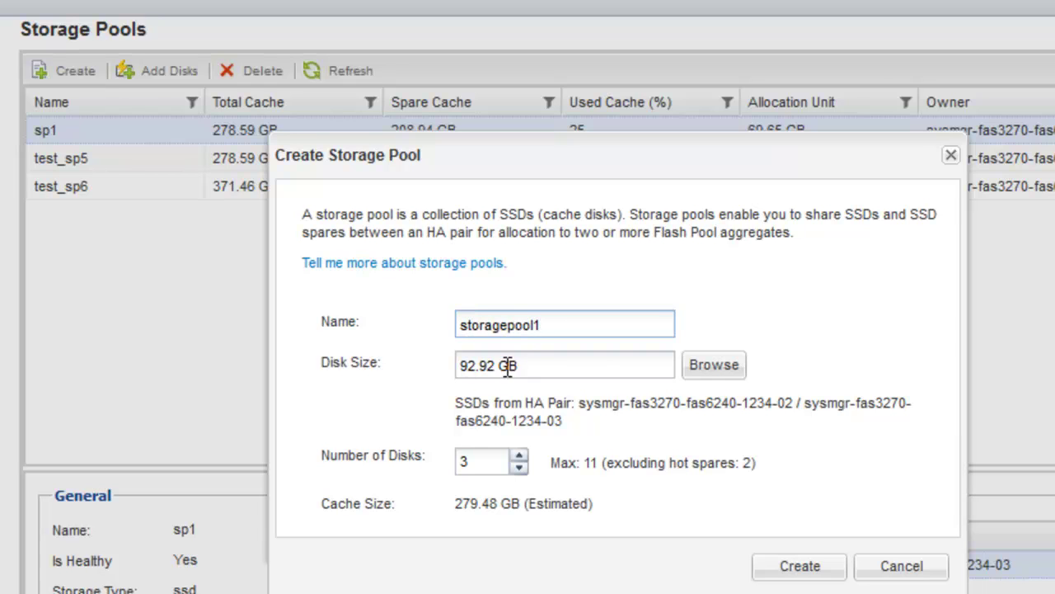
left_click(700, 373)
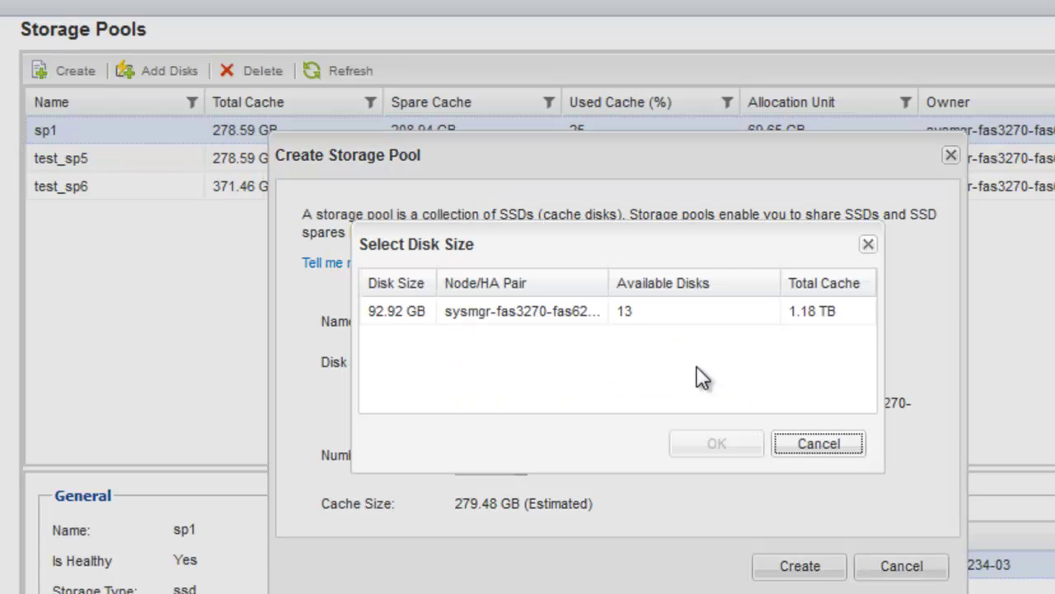
left_click(499, 316)
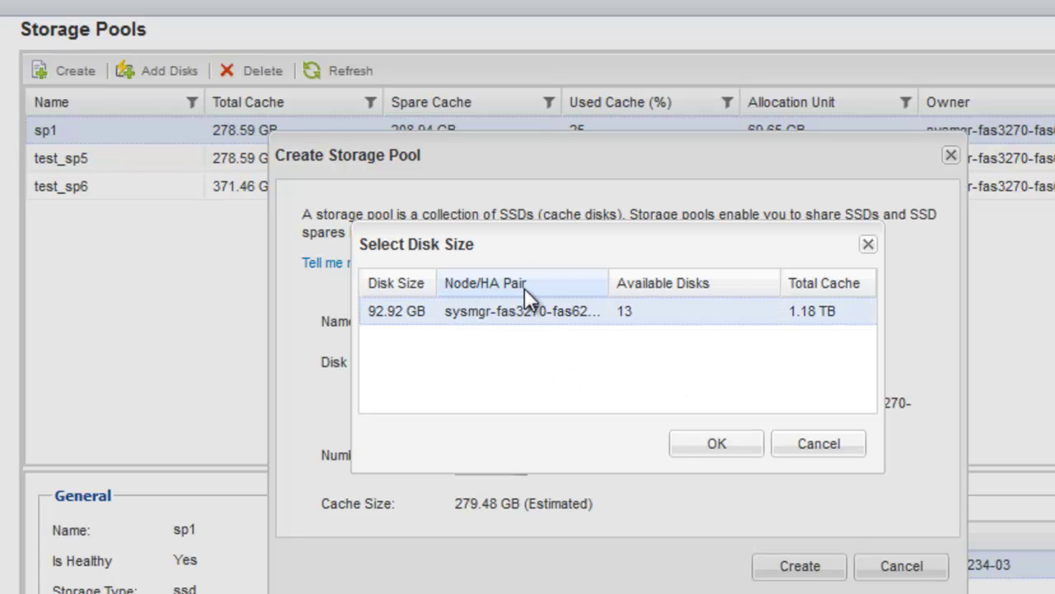
left_click(722, 441)
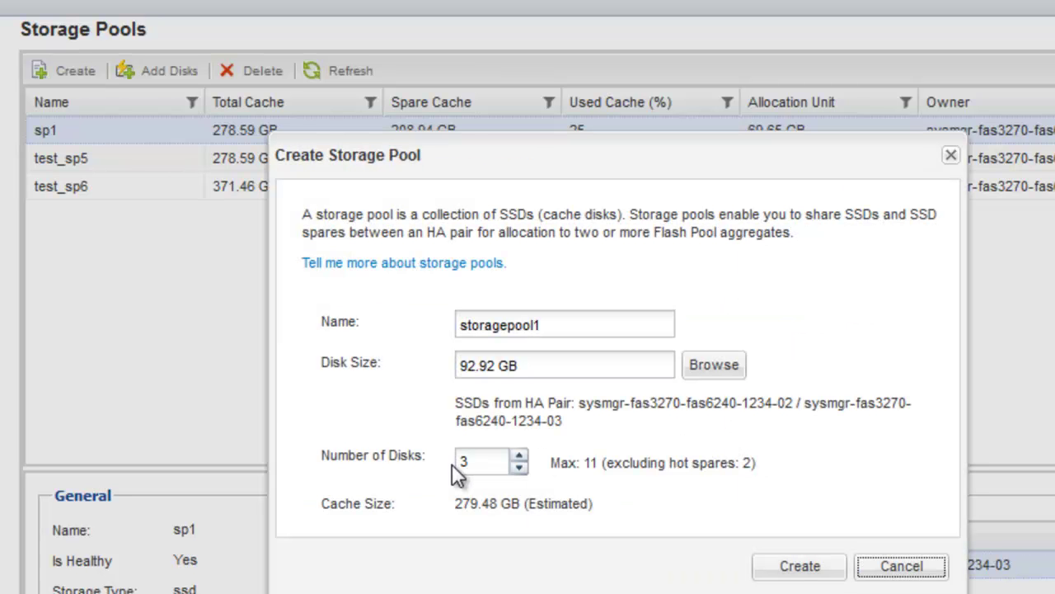
left_click(495, 463)
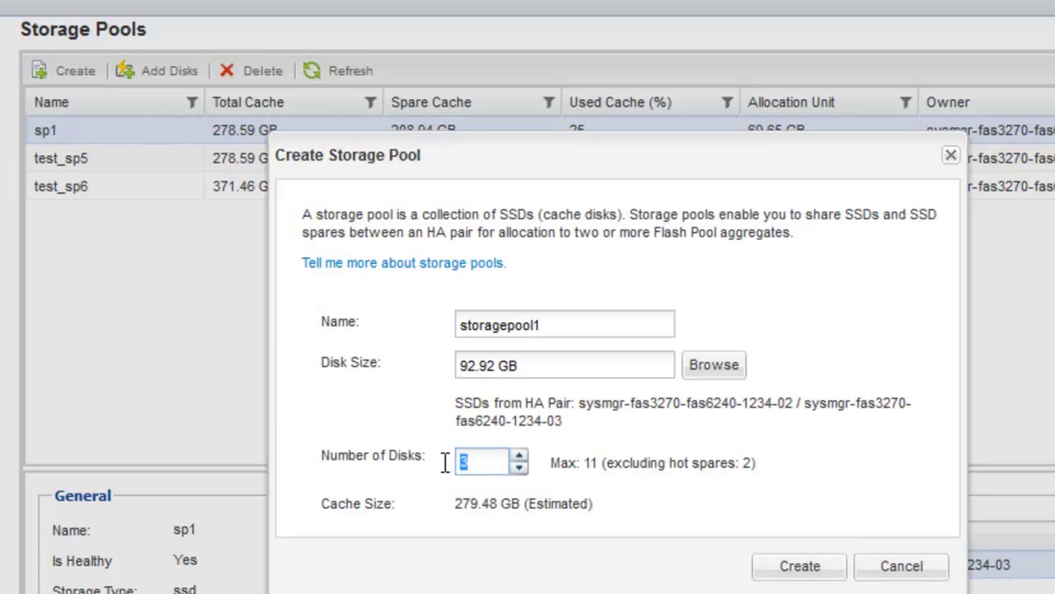
type("4")
left_click(560, 490)
left_click(794, 569)
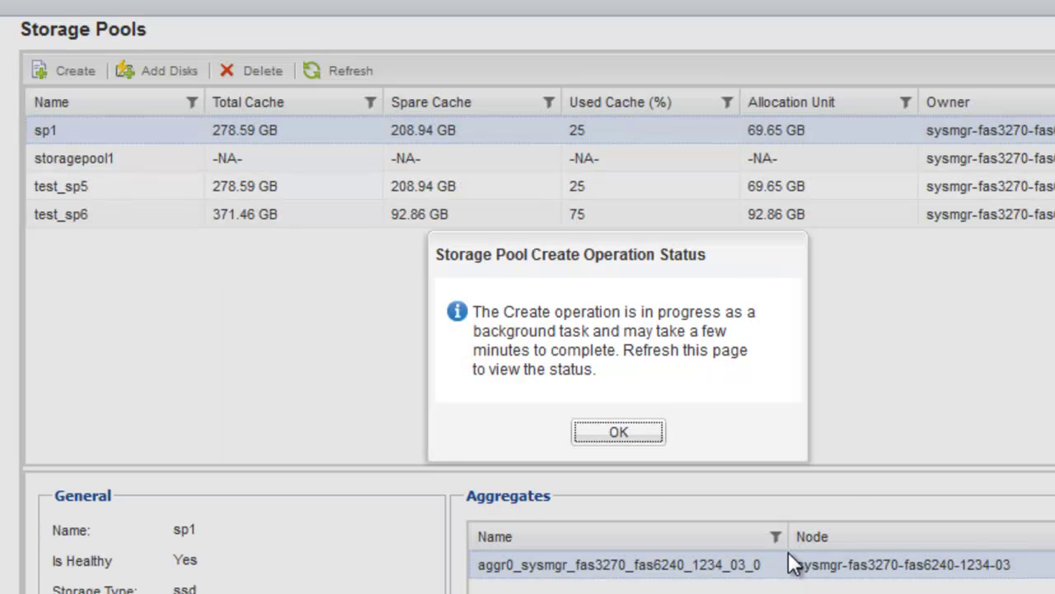
left_click(610, 433)
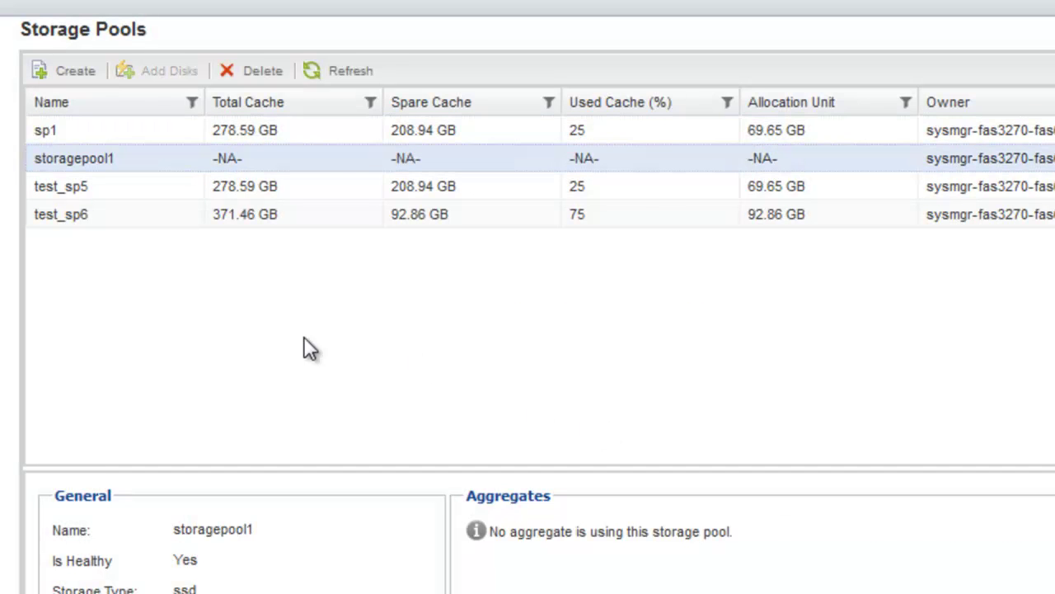
Refresh the Storage Pools list and review storagepool1's 371.46 GB cache details
left_click(349, 72)
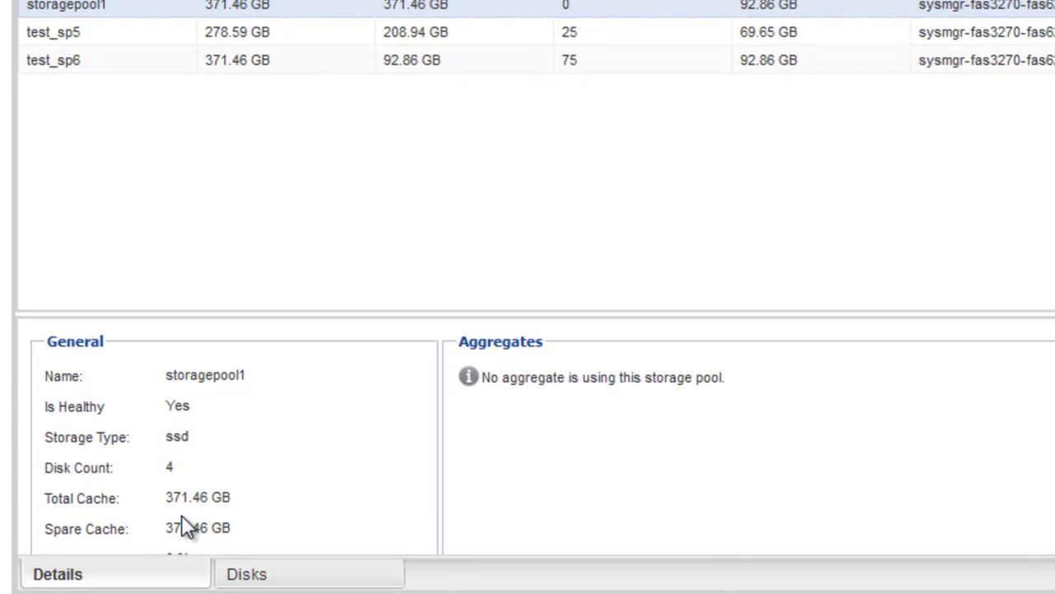
scroll(209, 533, "down", 2)
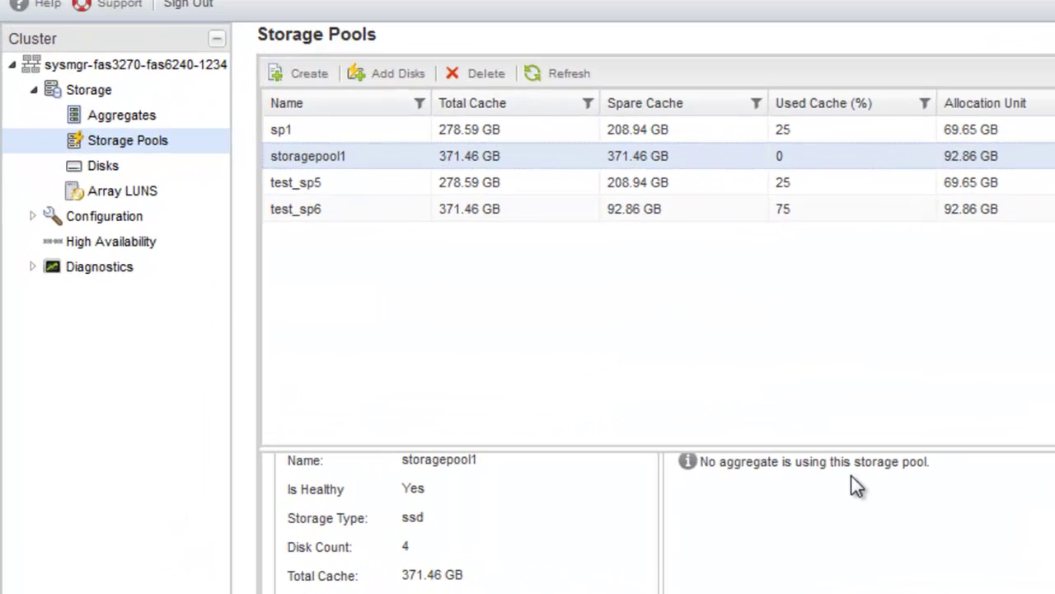
Begin a new aggregate named 'dataaggr1' with SAS as its disk type
left_click(137, 106)
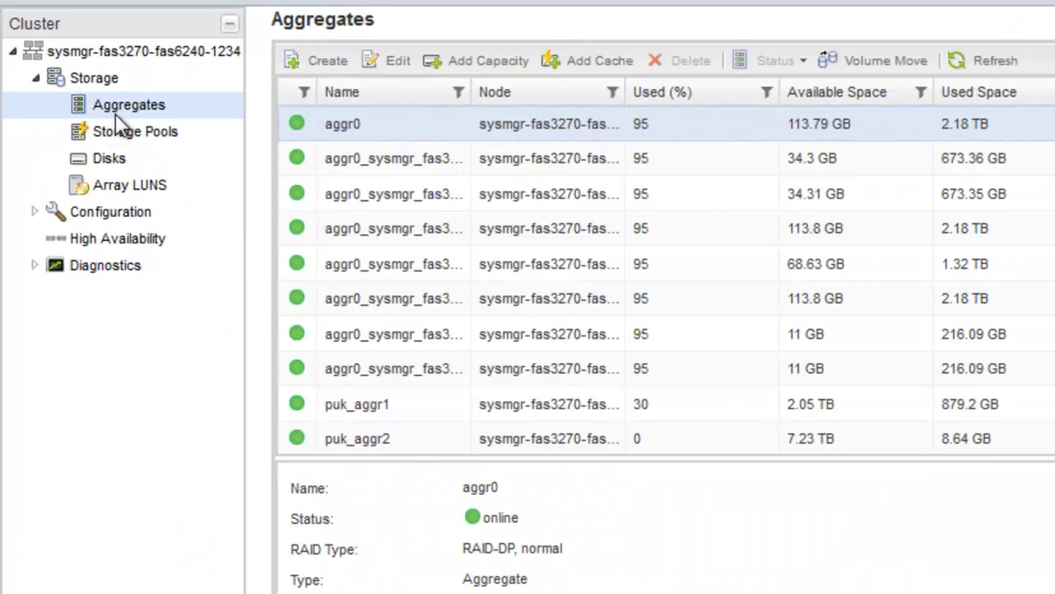
left_click(311, 66)
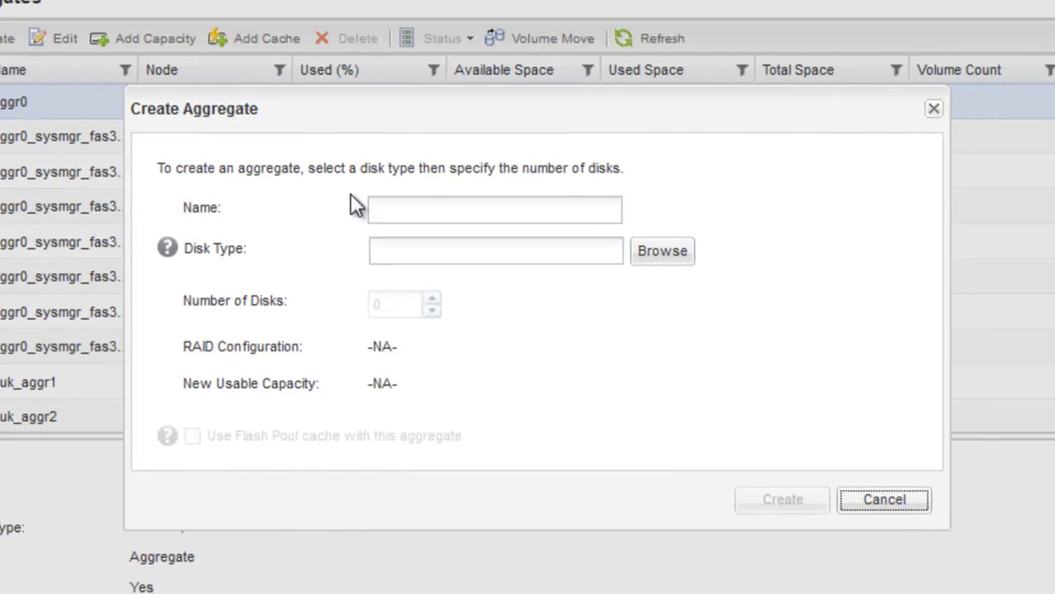
left_click(460, 211)
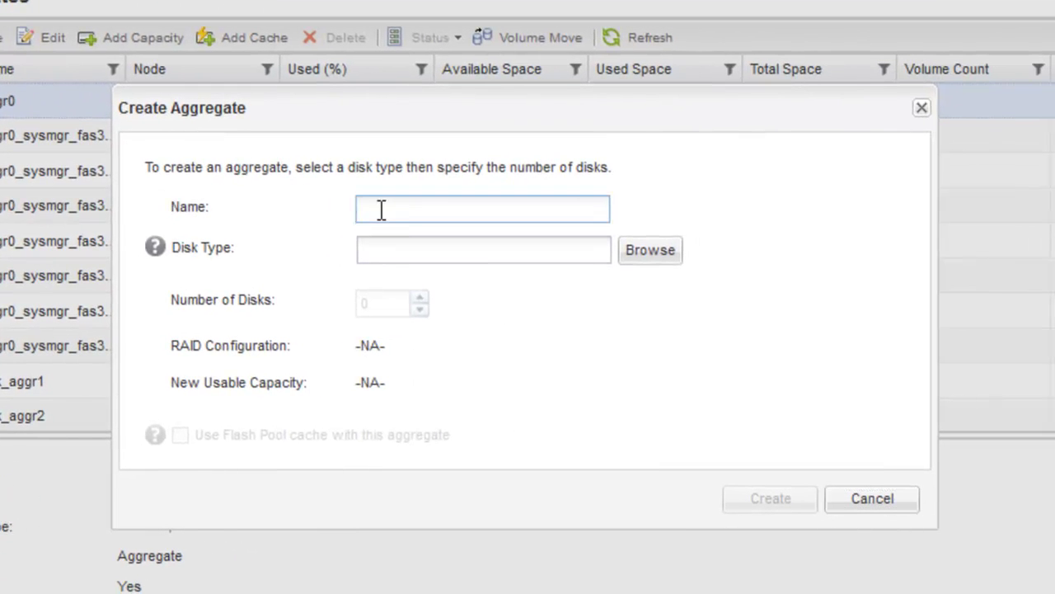
type("dataaggr1")
left_click(368, 246)
left_click(644, 247)
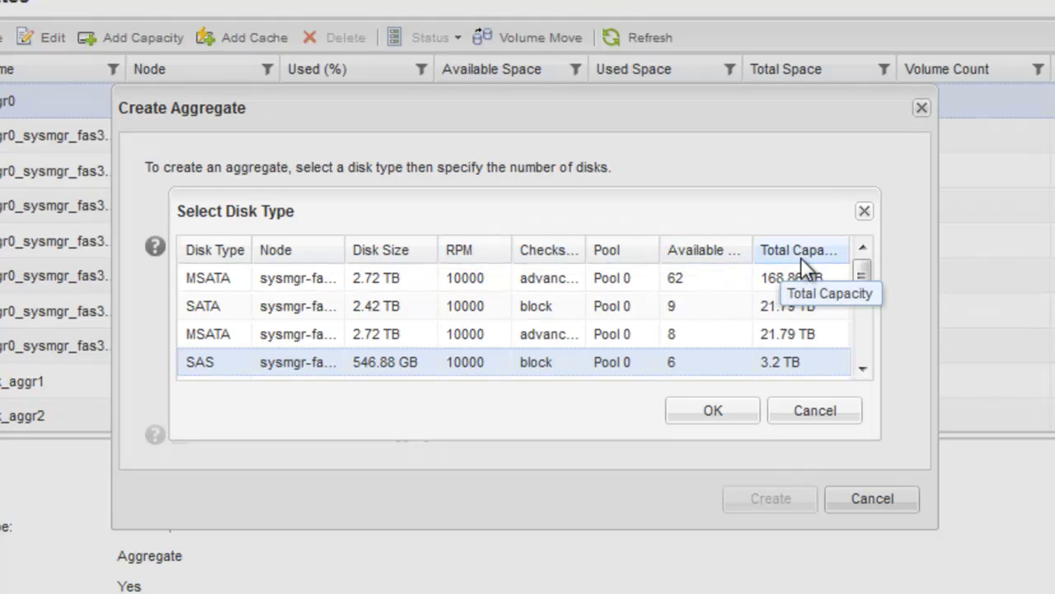
left_click(669, 410)
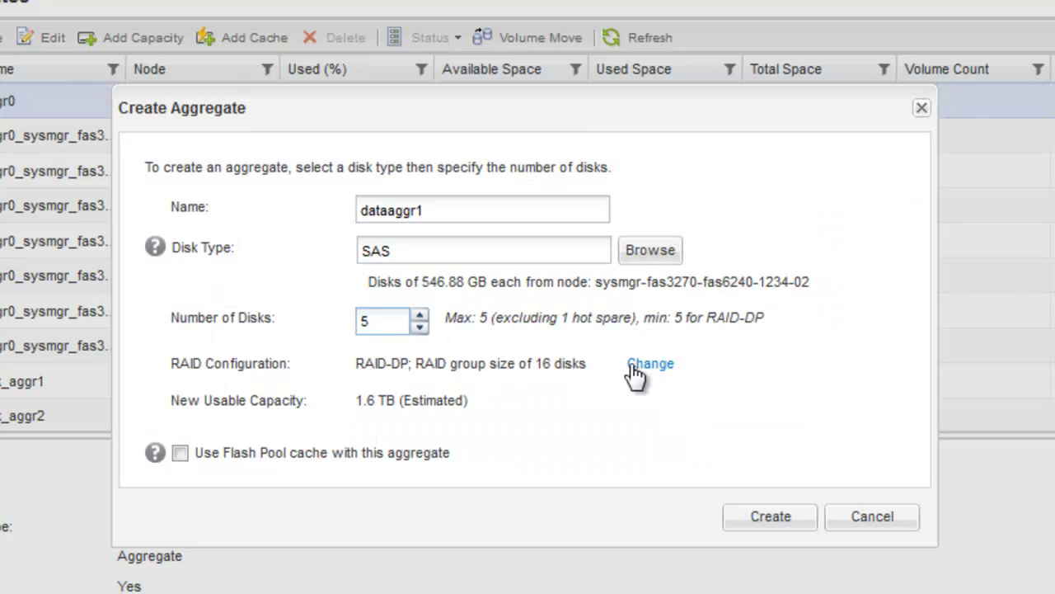
left_click(637, 365)
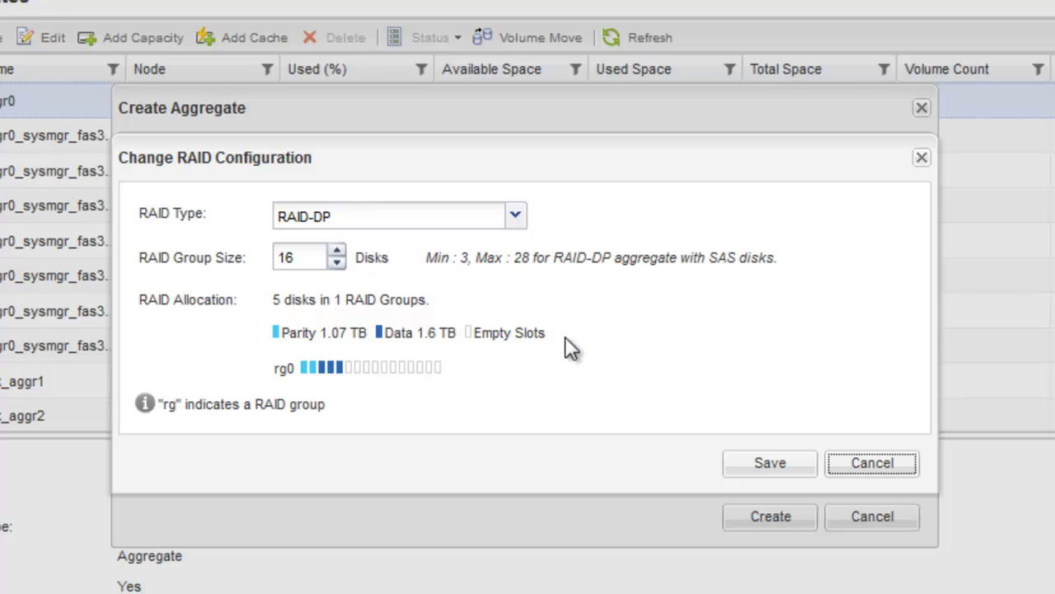
left_click(517, 216)
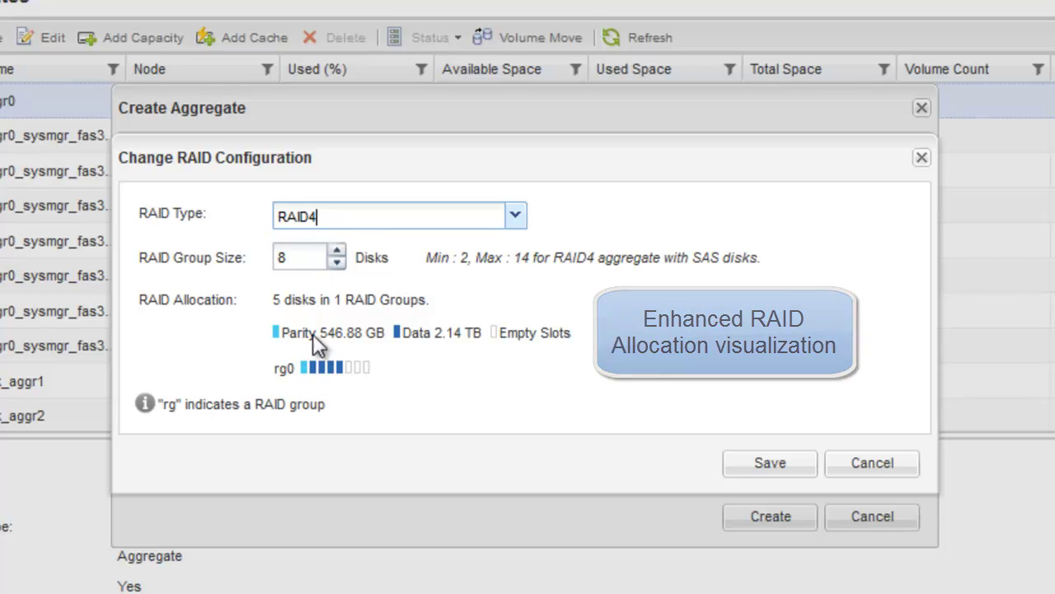
left_click(361, 221)
left_click(363, 246)
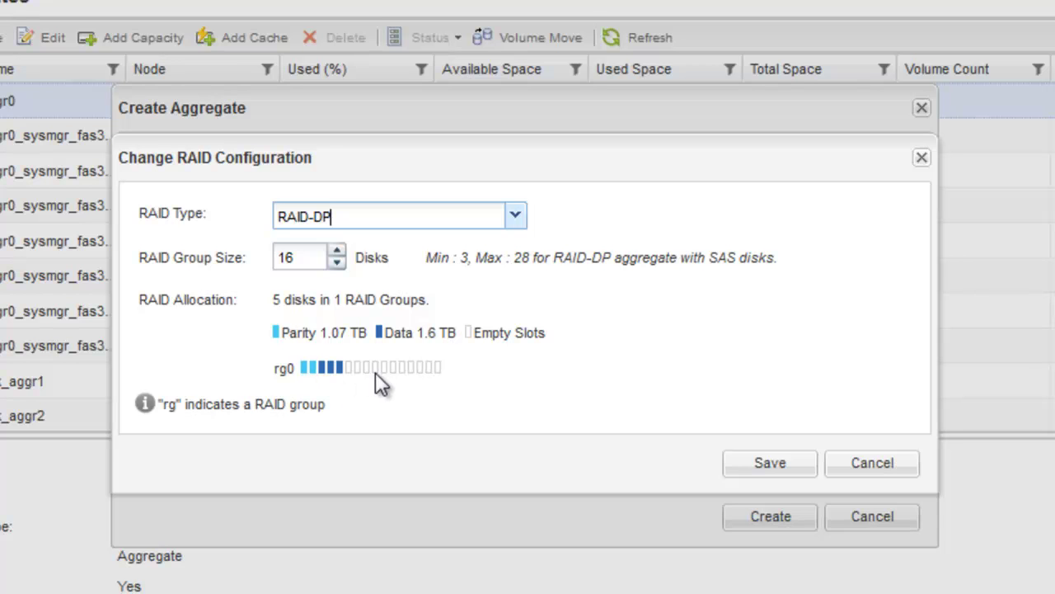
left_click(740, 464)
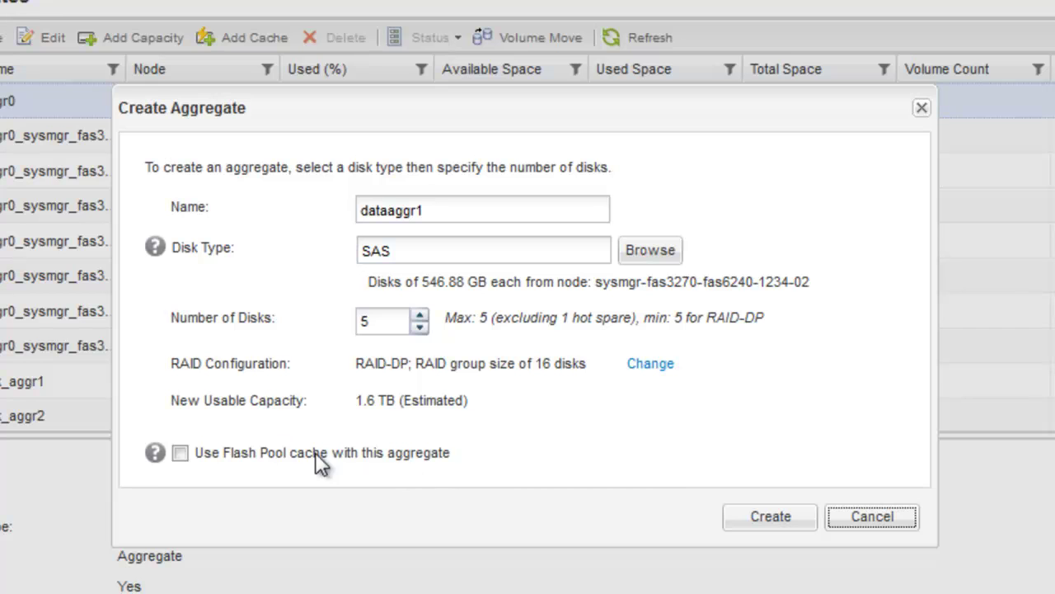
Enable Flash Pool cache for dataaggr1, sourced from storage pool storagepool1
left_click(180, 453)
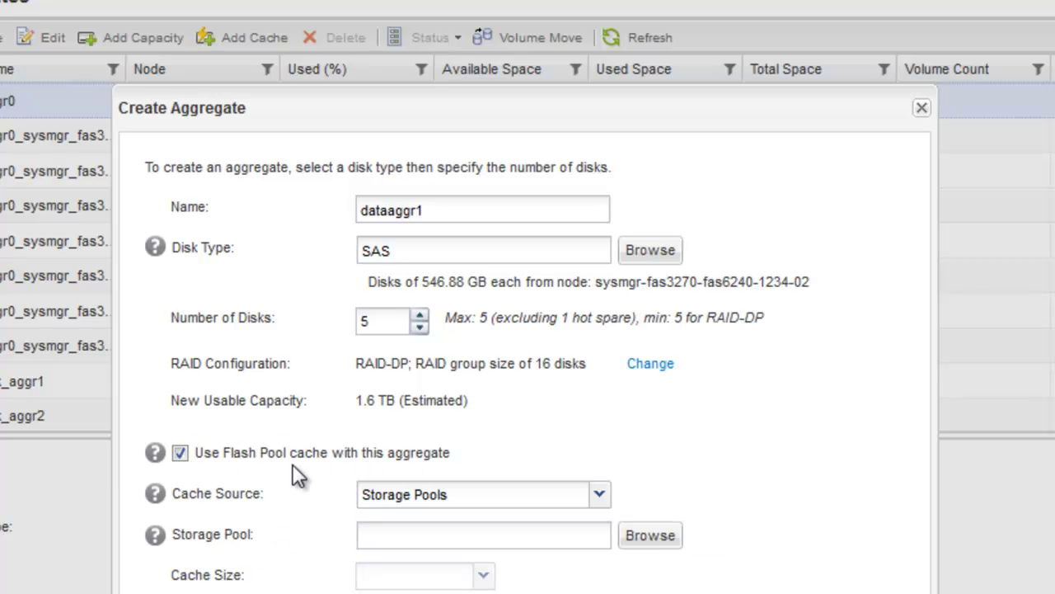
left_click(421, 496)
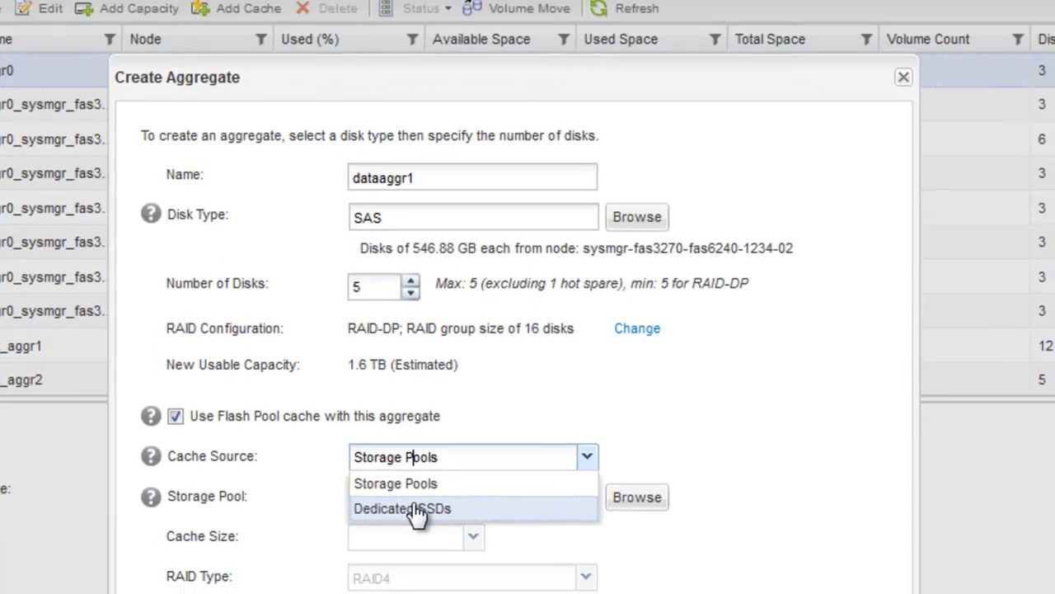
left_click(421, 548)
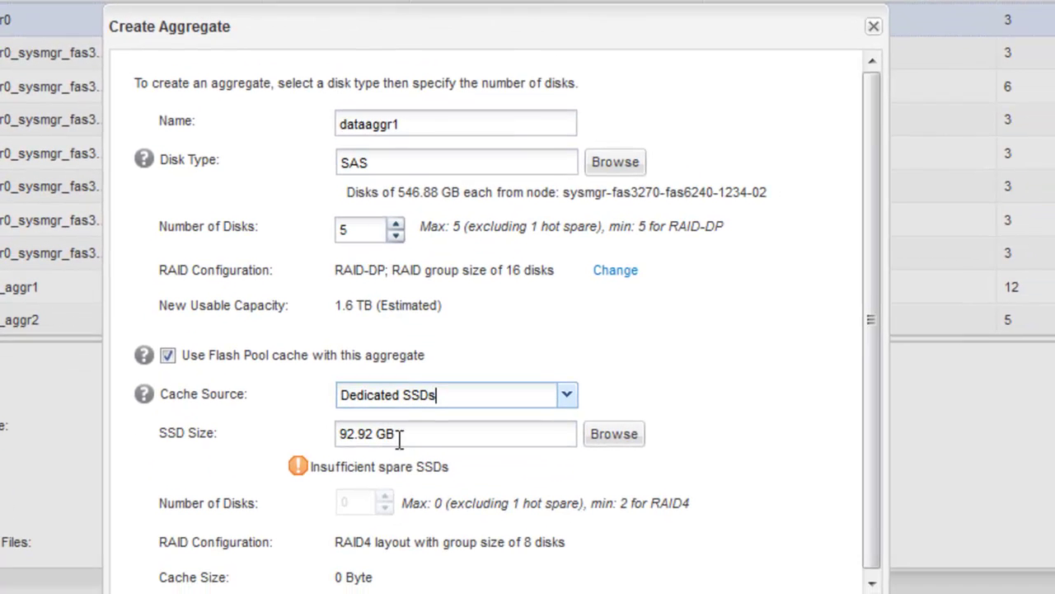
left_click(407, 401)
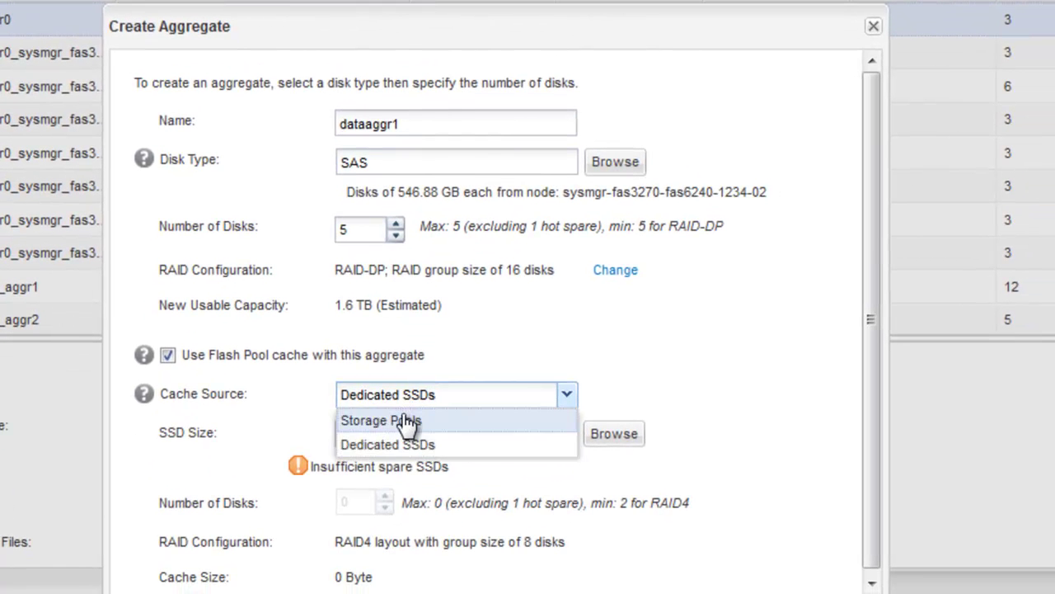
left_click(409, 420)
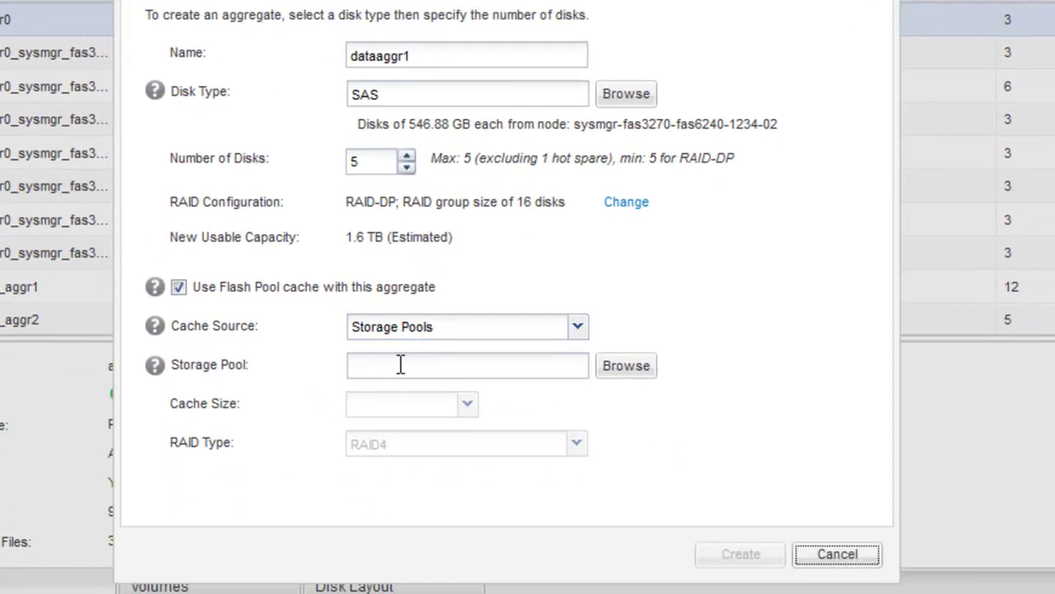
left_click(399, 365)
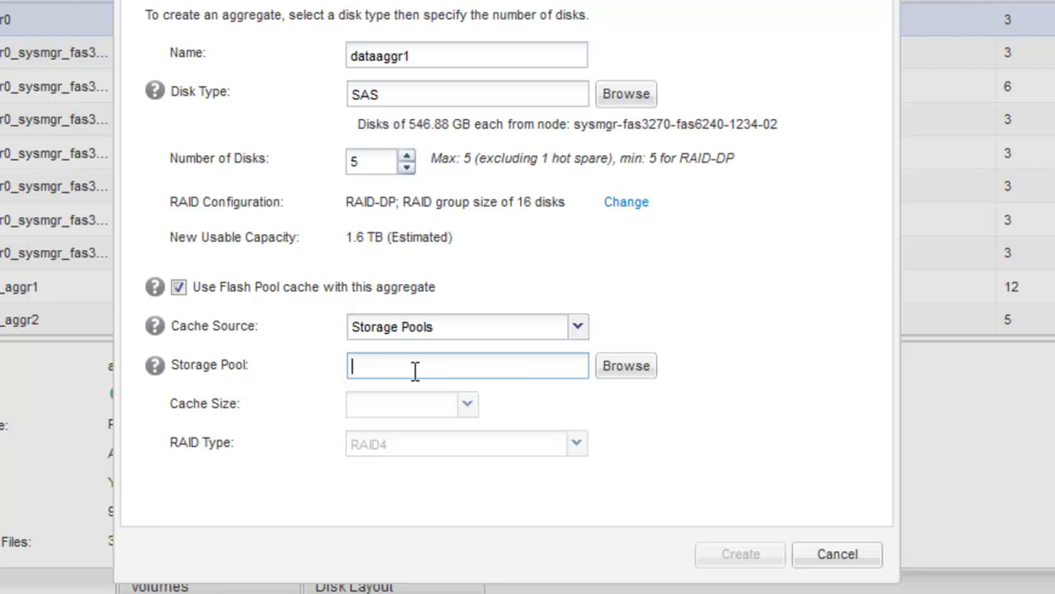
left_click(641, 375)
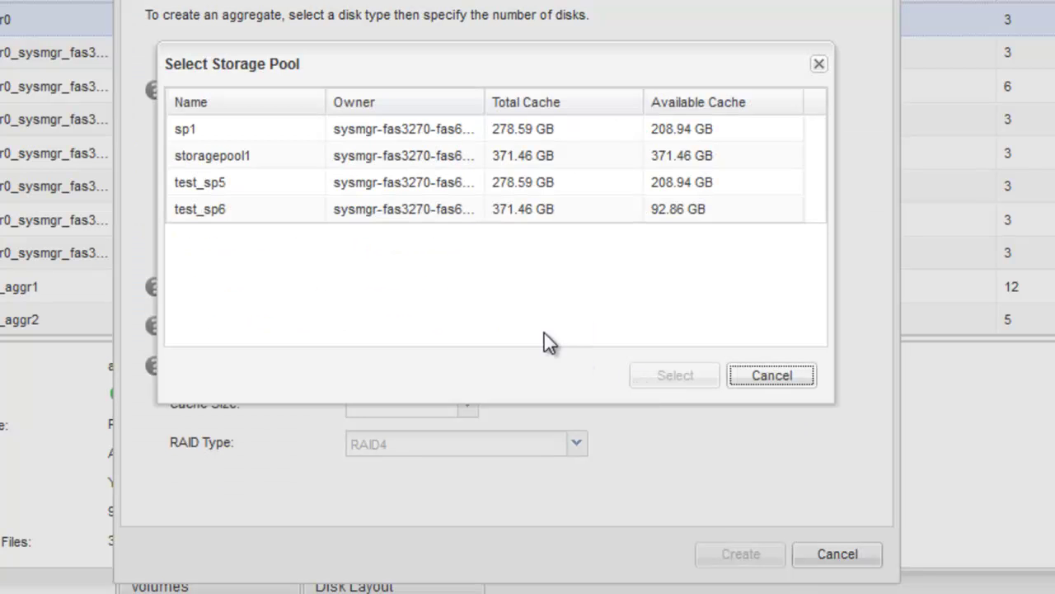
left_click(435, 155)
left_click(665, 379)
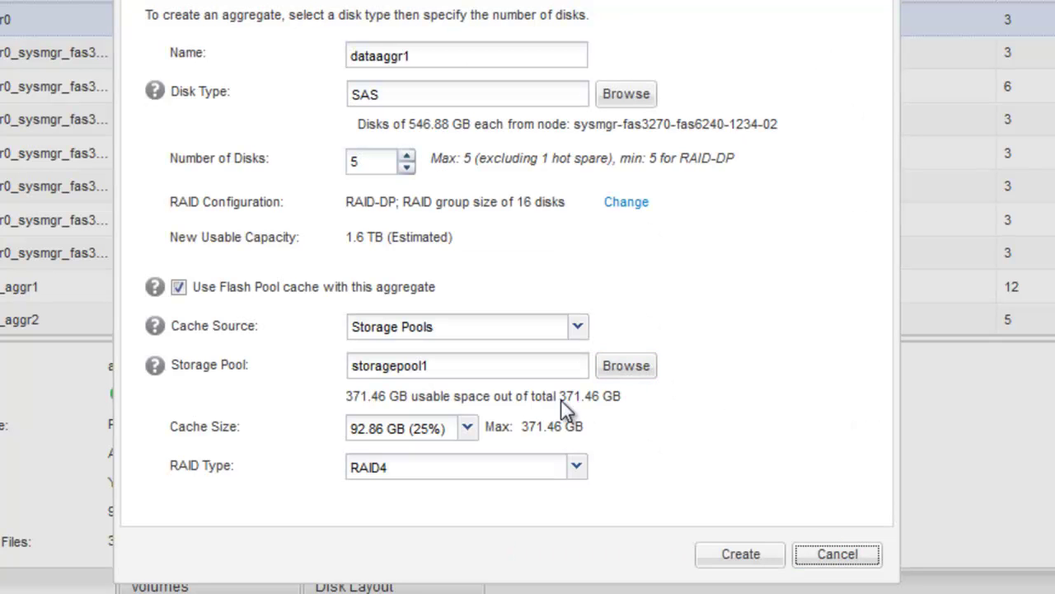
Keep the cache at 92.86 GB (25%) with RAID4 and submit the aggregate
left_click(478, 429)
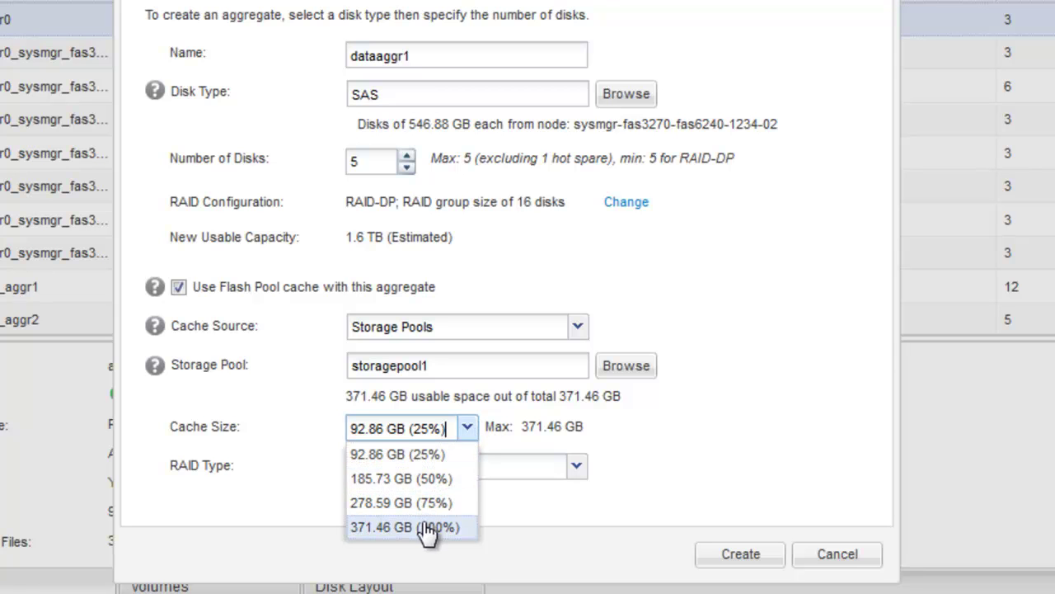
left_click(421, 458)
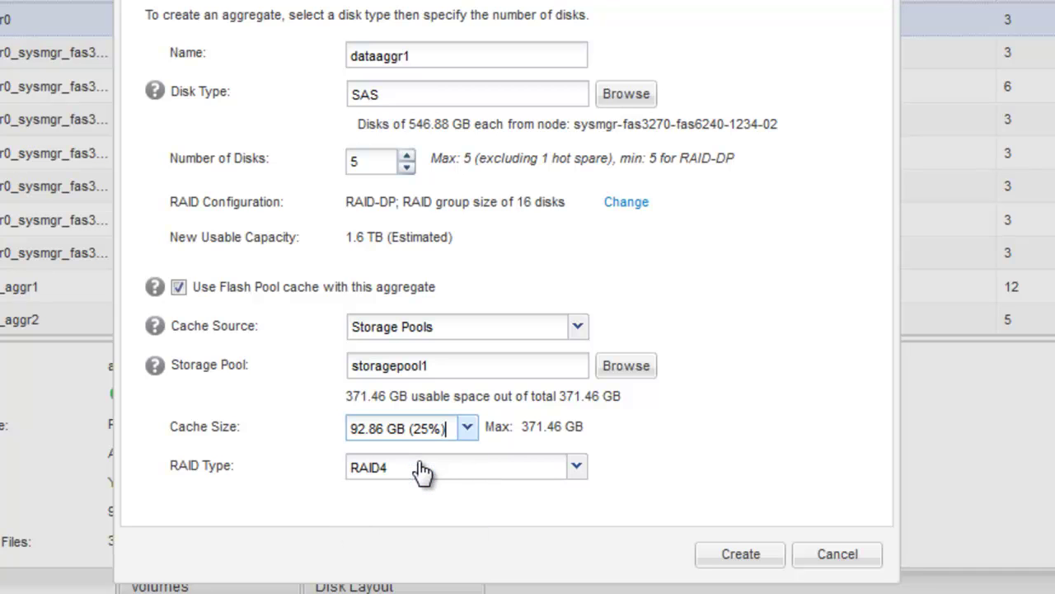
left_click(576, 467)
left_click(478, 493)
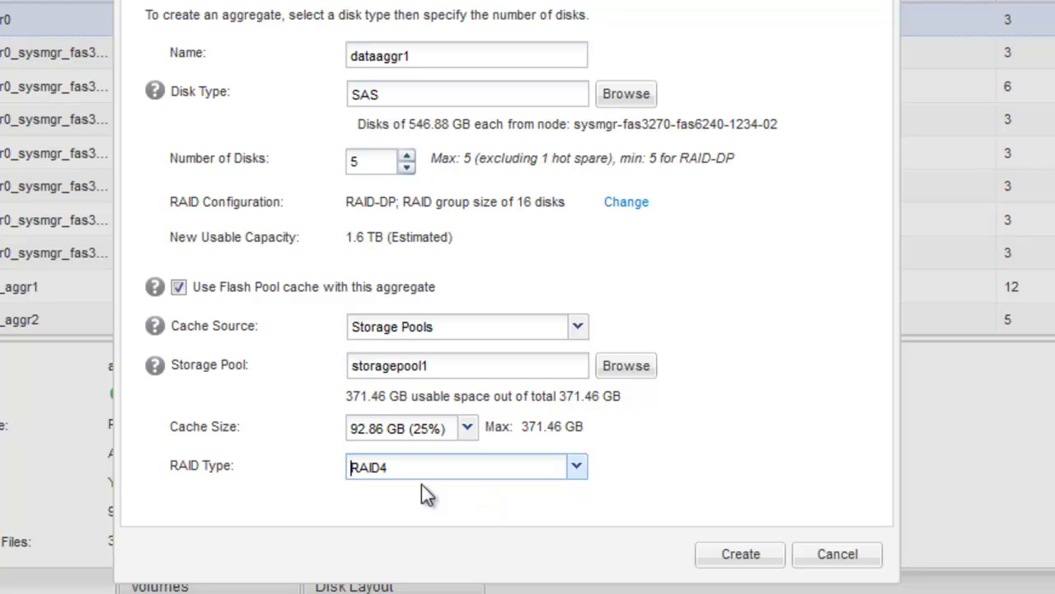
left_click(738, 554)
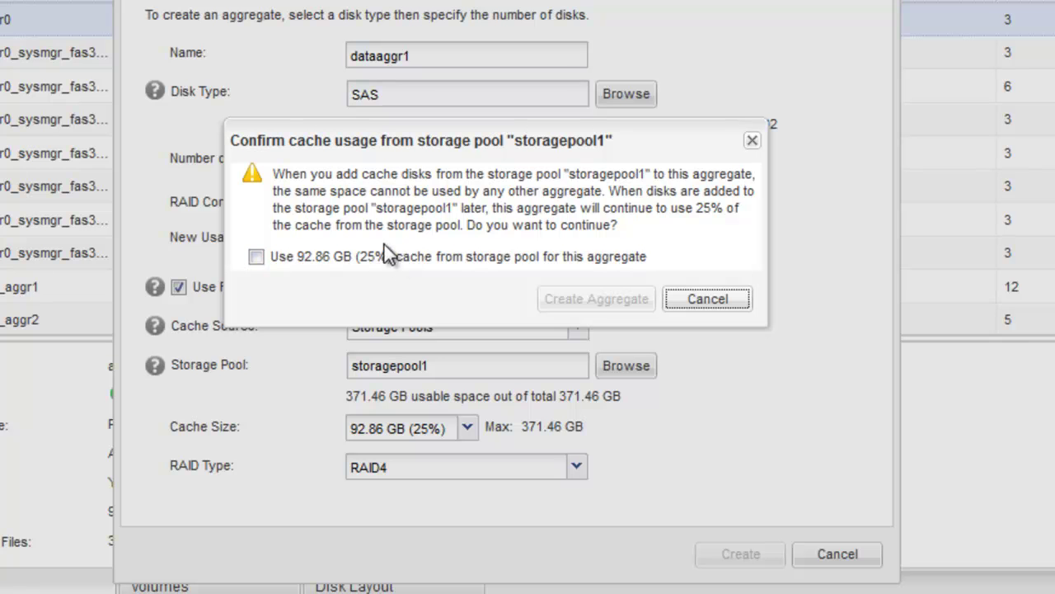
Accept the 92.86 GB cache, create dataaggr1, and view its details in the Aggregates list
left_click(258, 257)
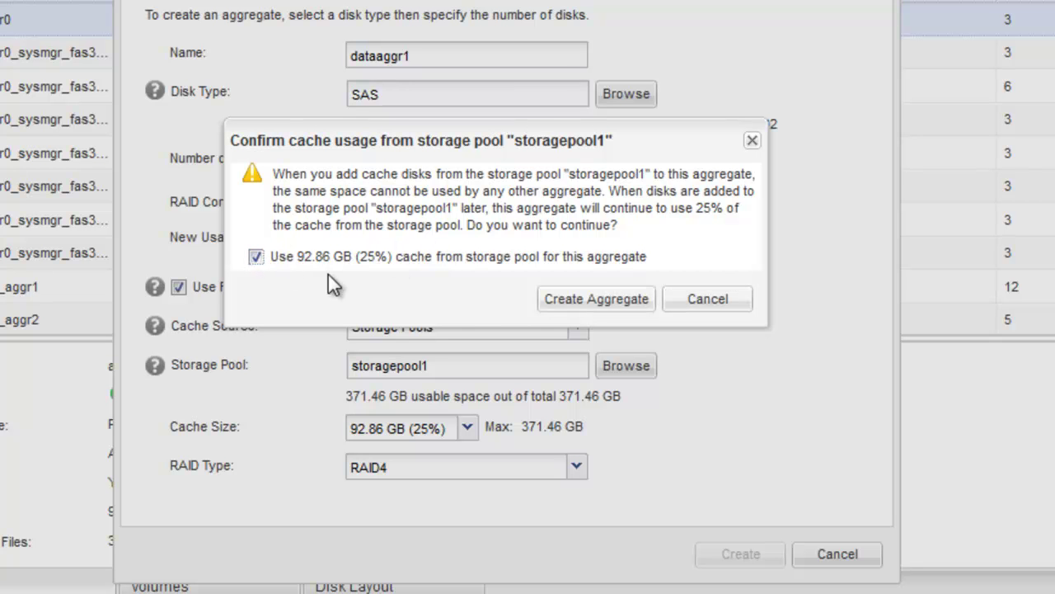
left_click(566, 307)
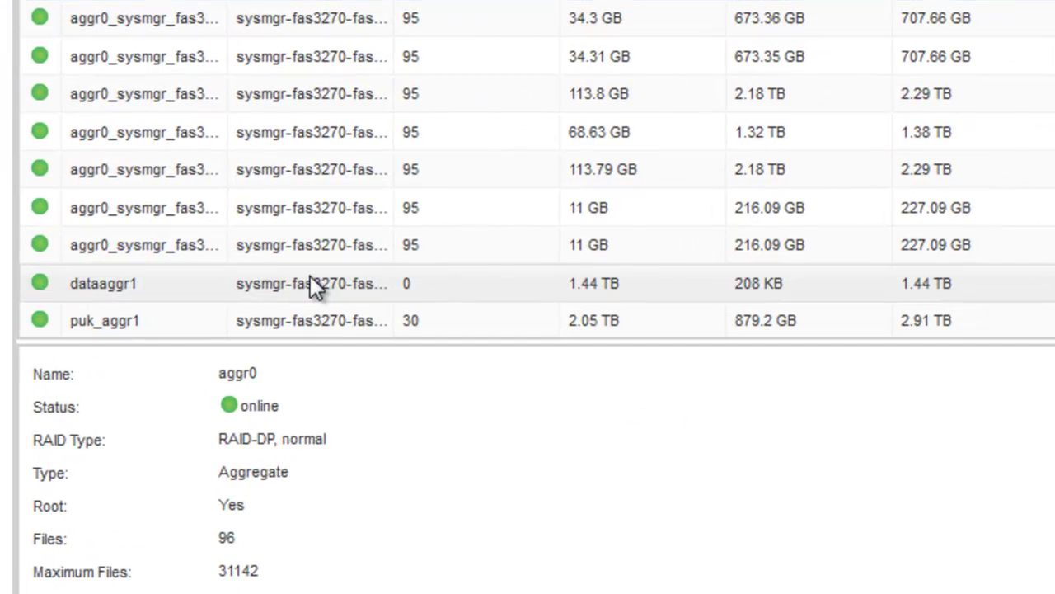
left_click(315, 299)
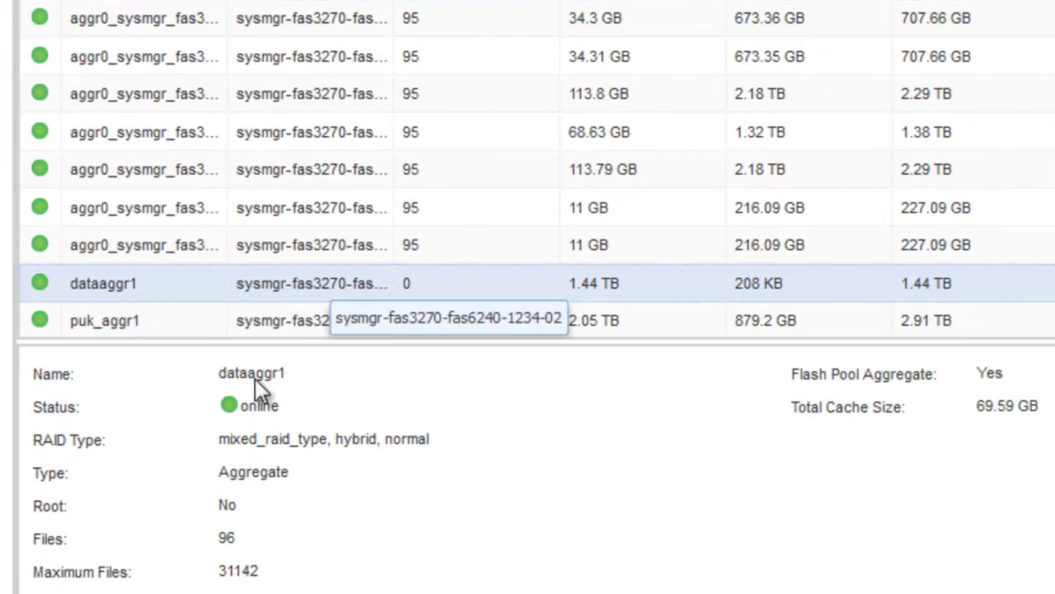